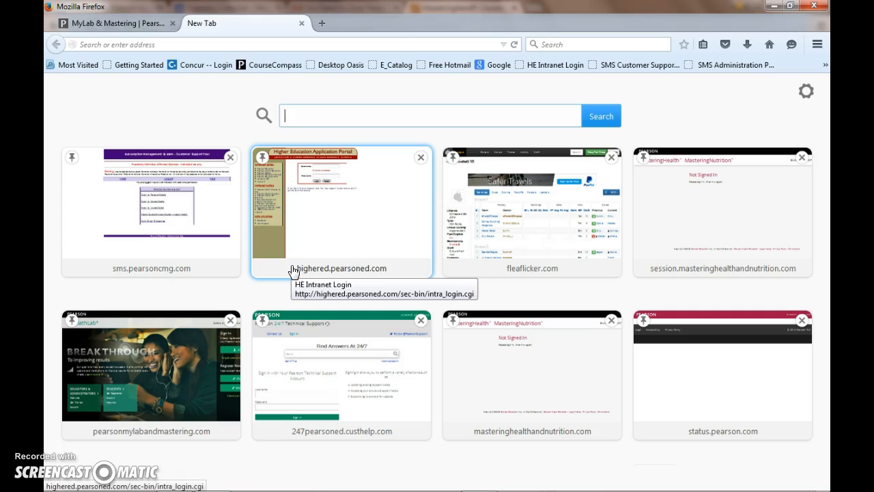
Search the web for "mylab" and open Pearson's MyLab & Mastering website to sign in
text(mylab)
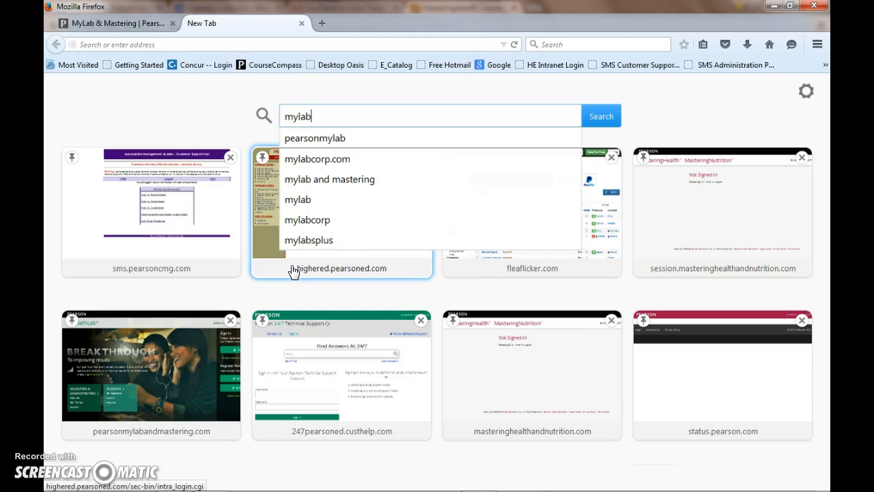
key(Return)
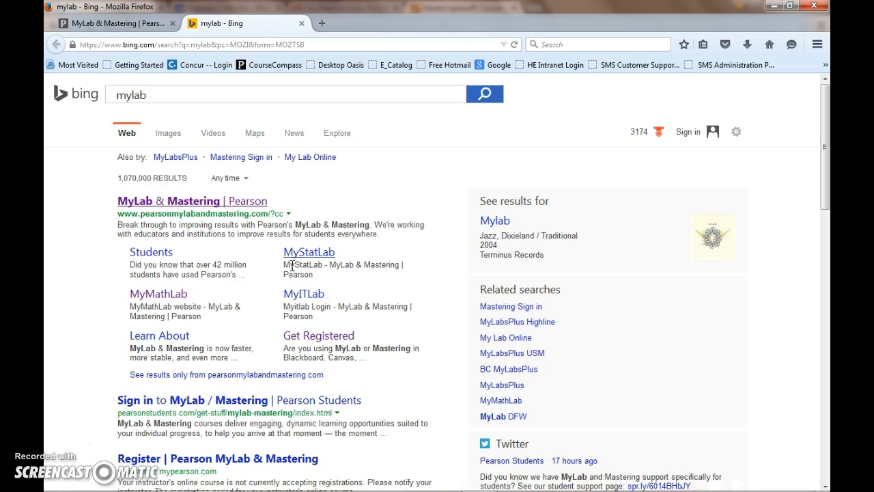
click(183, 204)
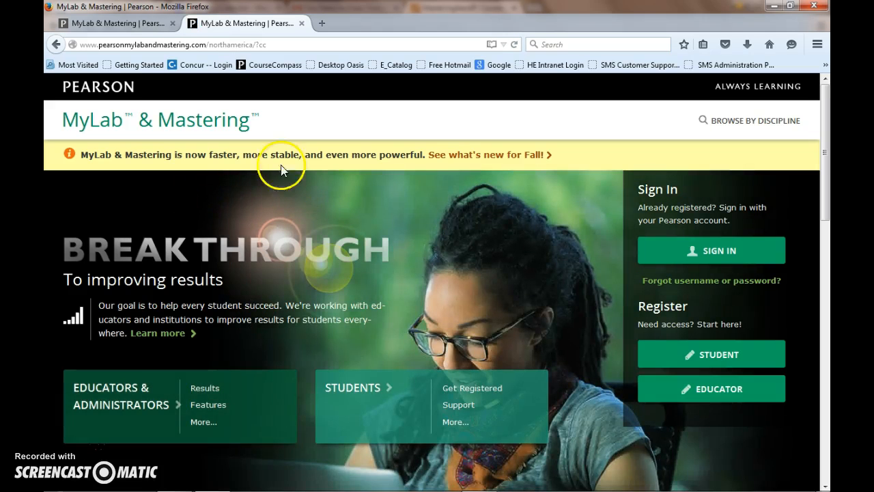
click(721, 251)
From the signed-in MyLab & Mastering courses page, start a new course and search the course materials for "anatomy"
click(98, 24)
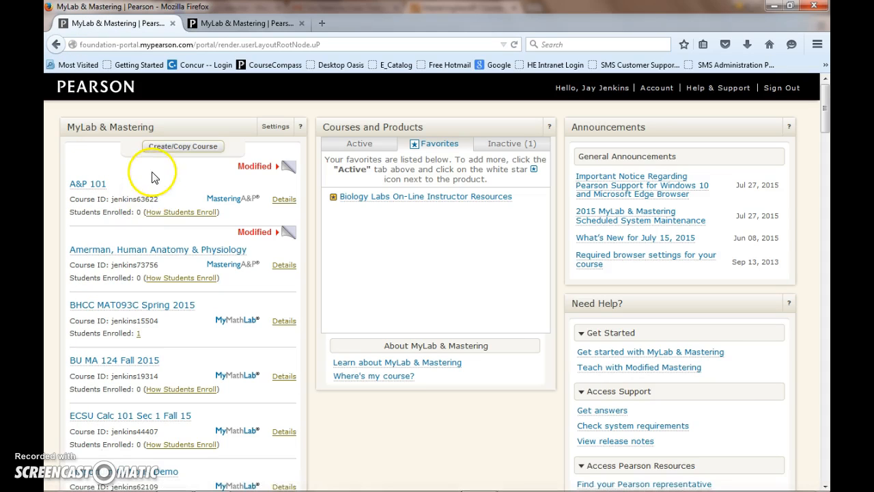
click(186, 152)
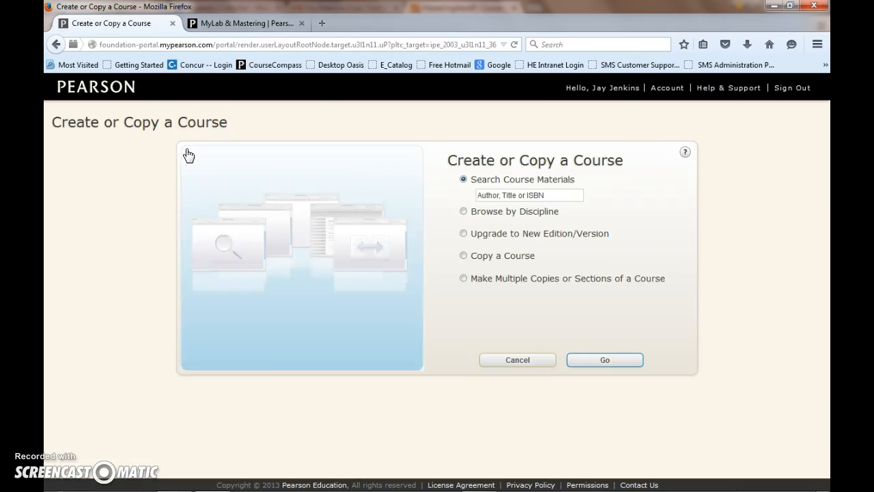
click(503, 196)
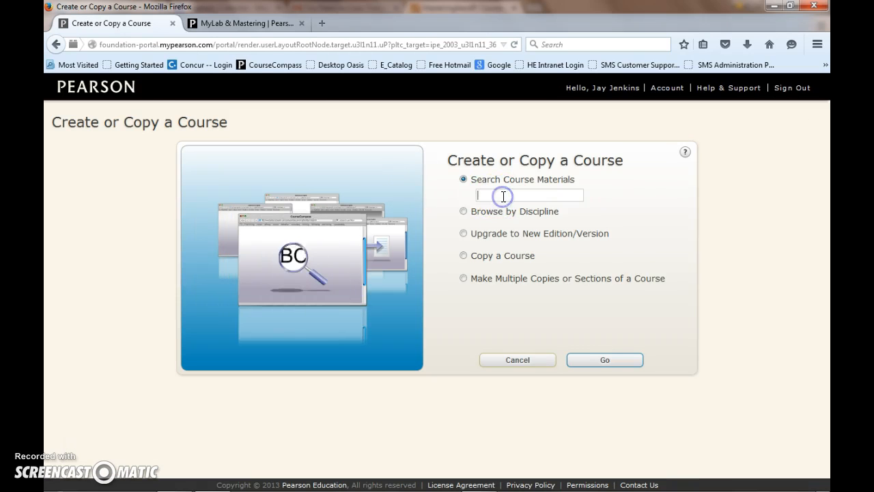
text(a)
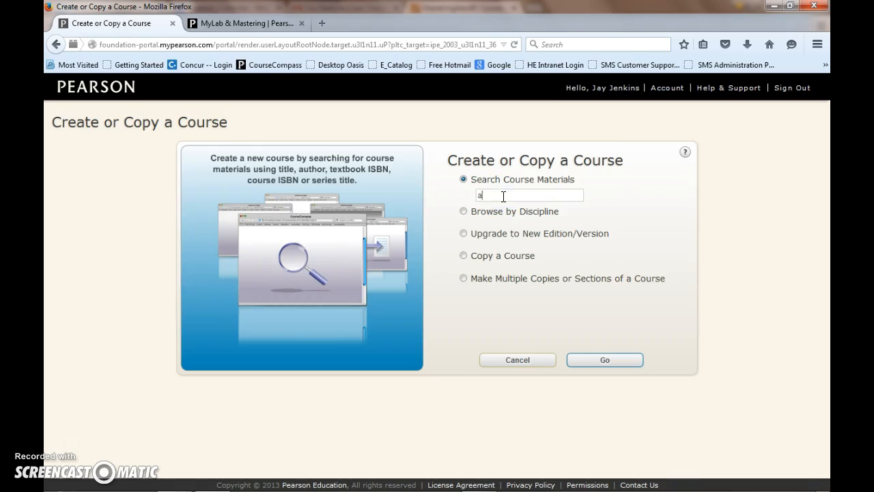
text(na)
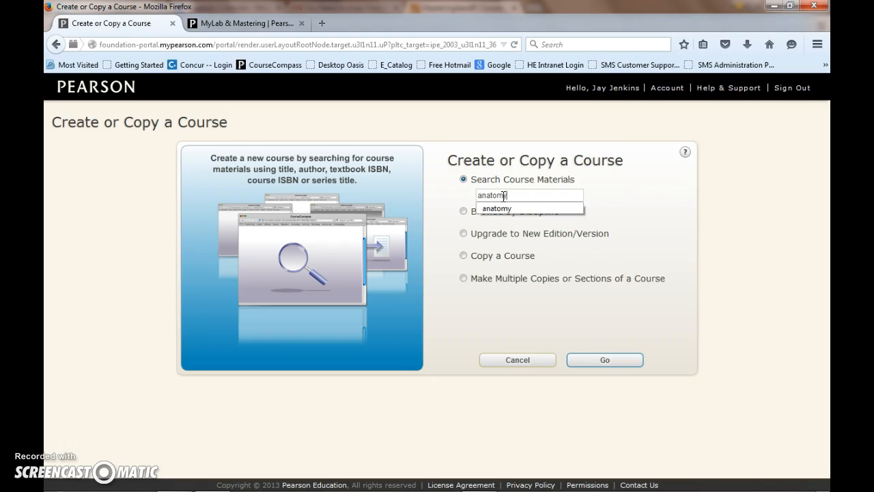
text(tomy)
key(Return)
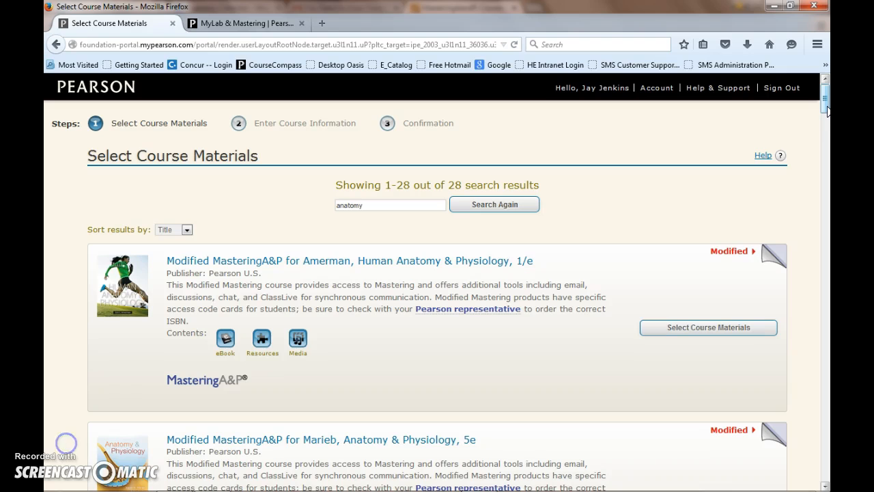
Select the Modified MasteringA&P for Marieb, Human Anatomy & Physiology, 10e materials and name the course "A&P 101 section2"
drag(826, 109, 825, 207)
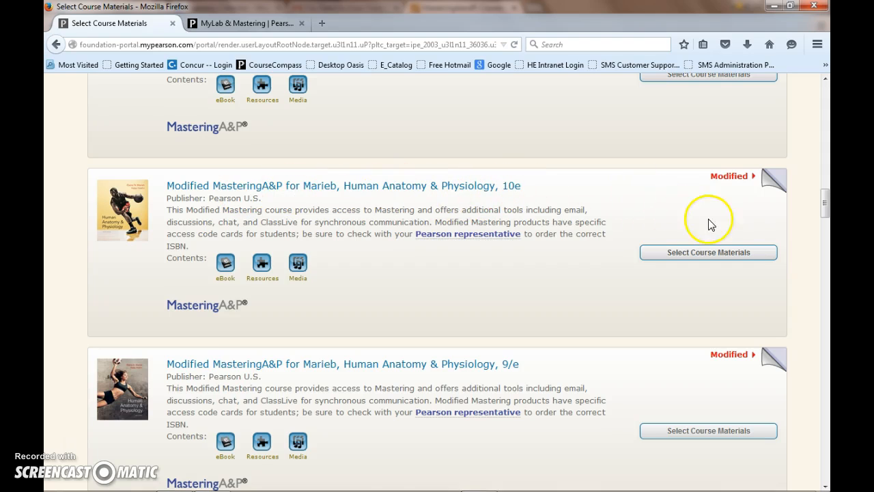
click(716, 258)
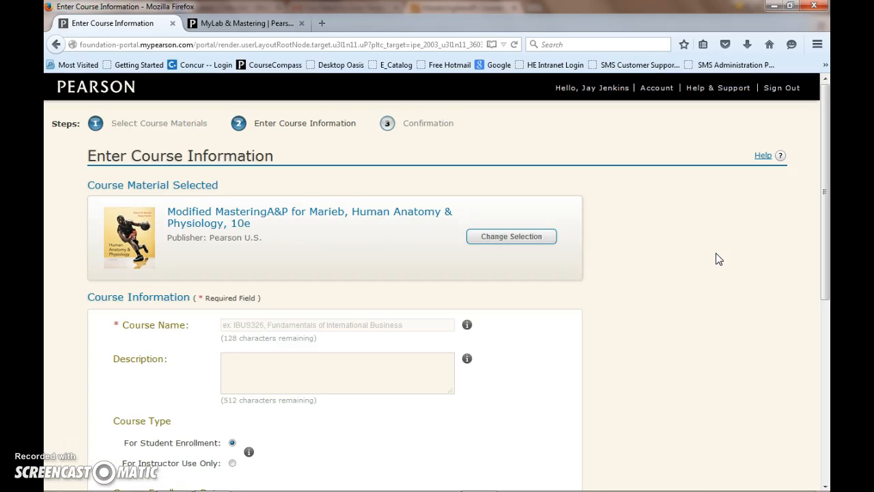
click(282, 326)
text(A)
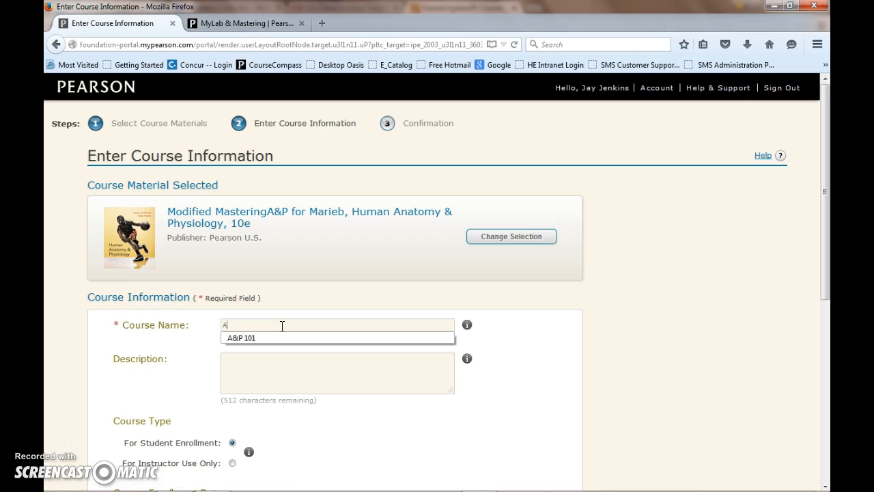
click(269, 336)
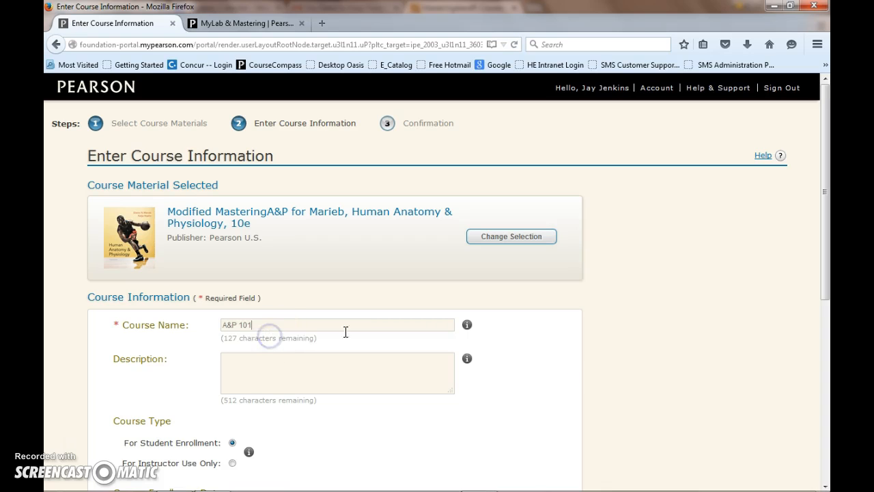
drag(819, 276, 821, 352)
text(s)
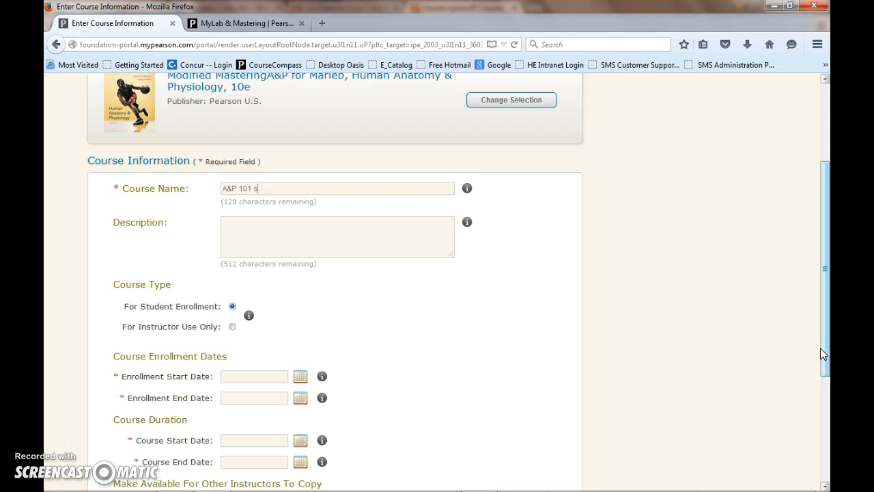
text(ection2)
Set the course enrollment dates to start Aug 26, 2015 and end Aug 31, 2016
click(271, 376)
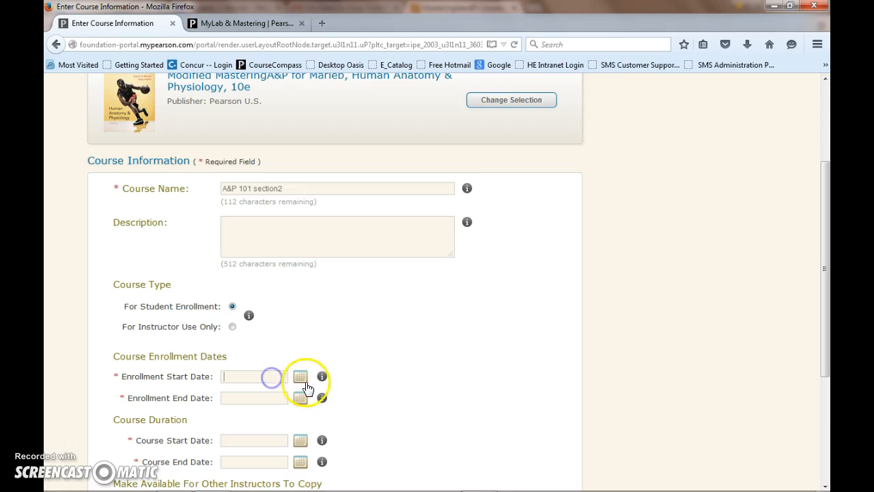
click(300, 376)
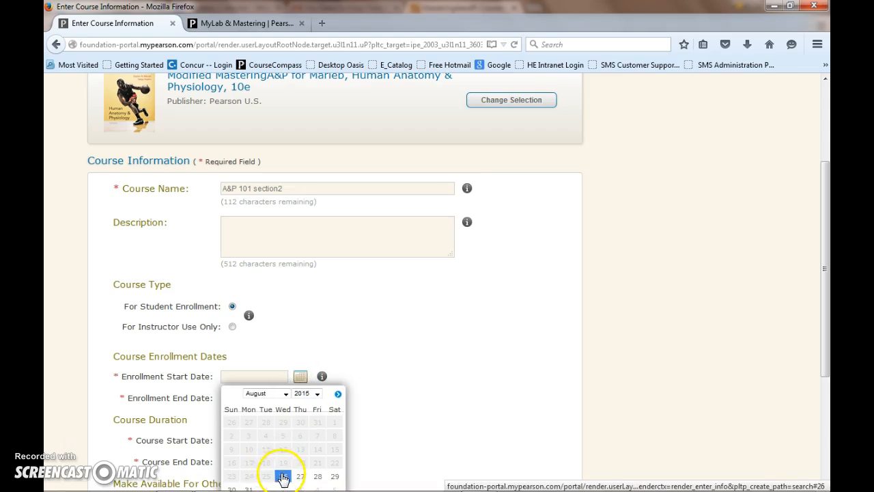
click(282, 475)
drag(823, 232, 823, 335)
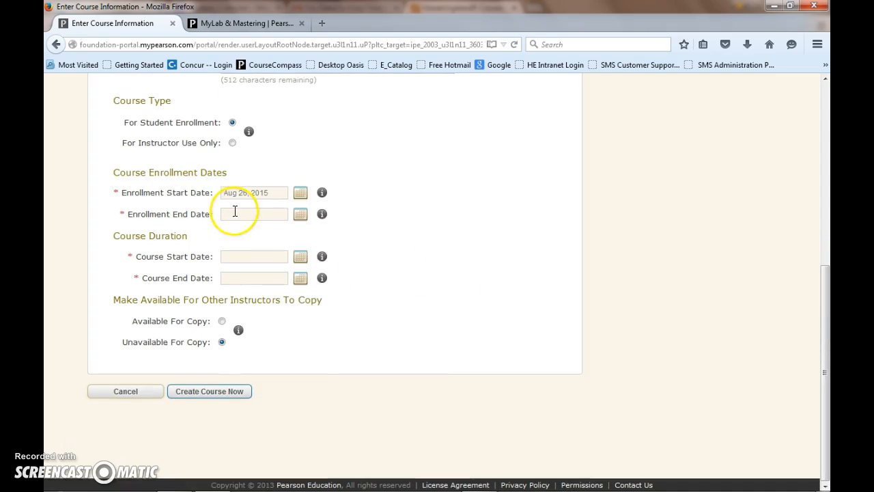
click(300, 214)
click(315, 232)
click(306, 249)
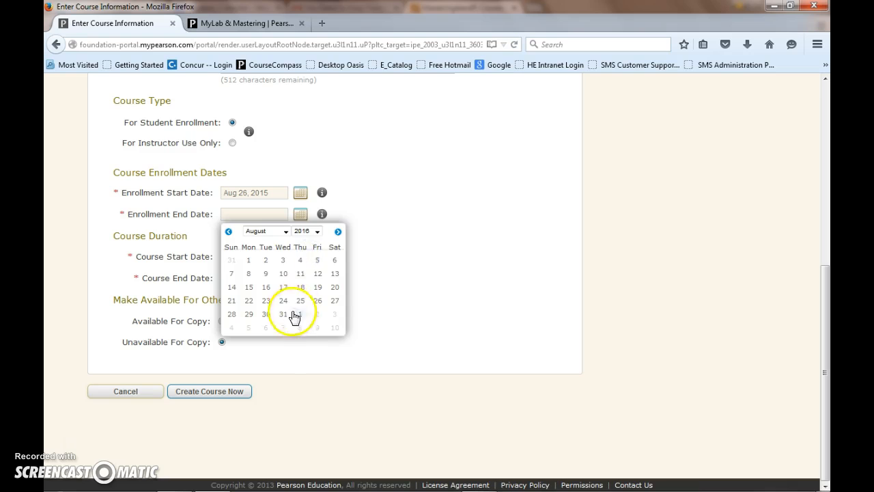
click(283, 313)
Set the course duration to start on Aug 26, 2015 and end on Aug 31, 2016
click(299, 256)
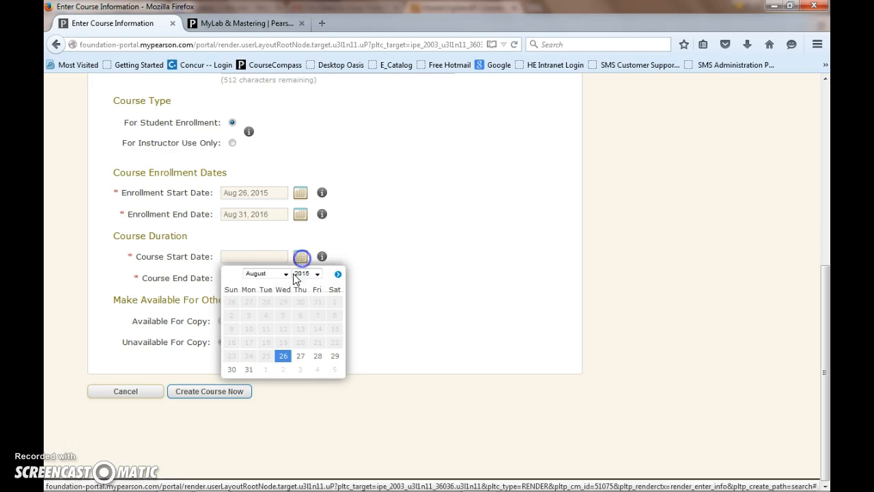
click(283, 356)
click(279, 277)
click(300, 279)
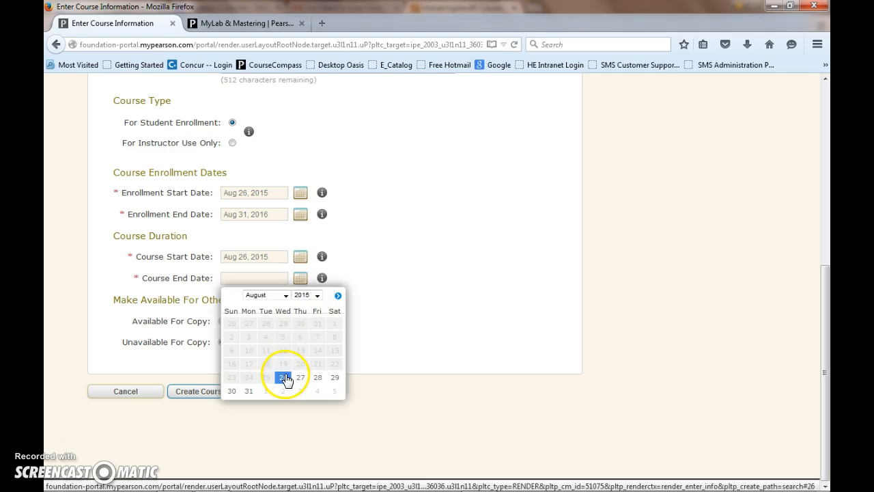
click(317, 299)
click(305, 314)
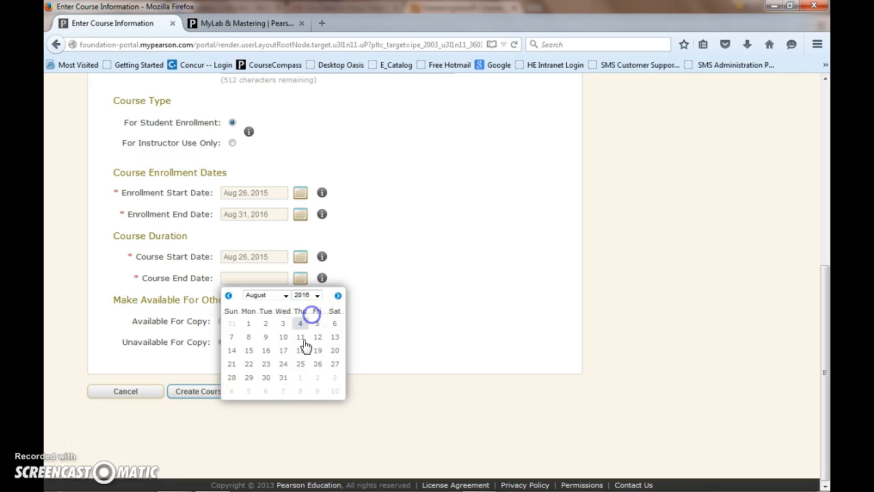
click(284, 378)
Make the course available for other instructors to copy and submit the course creation
click(222, 321)
drag(133, 321, 212, 320)
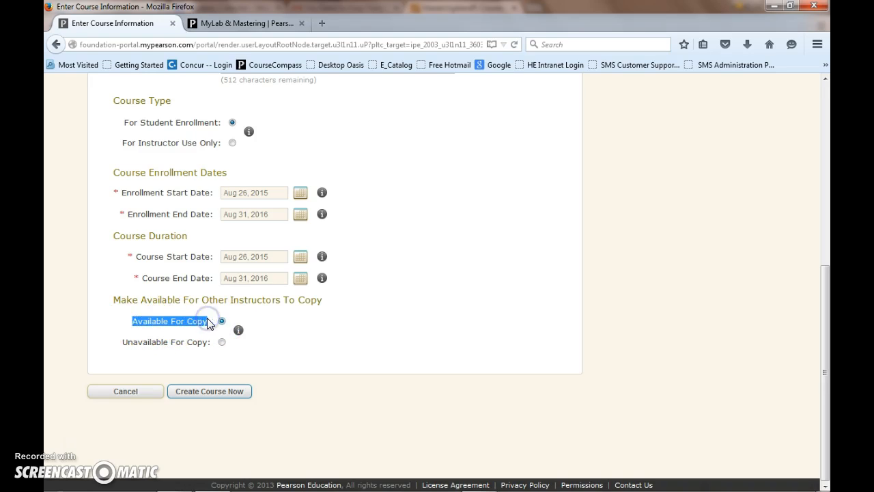
mouse_move(828, 345)
mouse_down()
mouse_move(819, 312)
mouse_move(823, 346)
mouse_up()
click(228, 394)
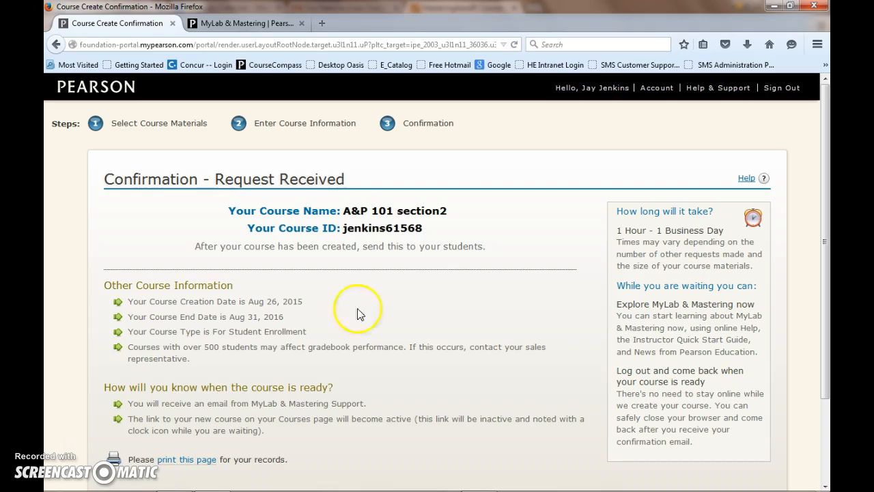
Review the course confirmation page, highlighting the course ID that students need for enrollment
drag(421, 228, 342, 231)
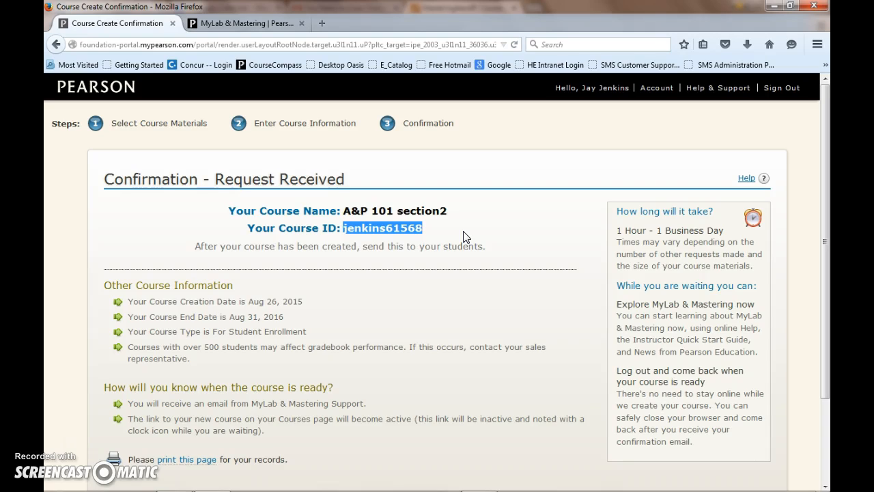
click(461, 235)
click(437, 308)
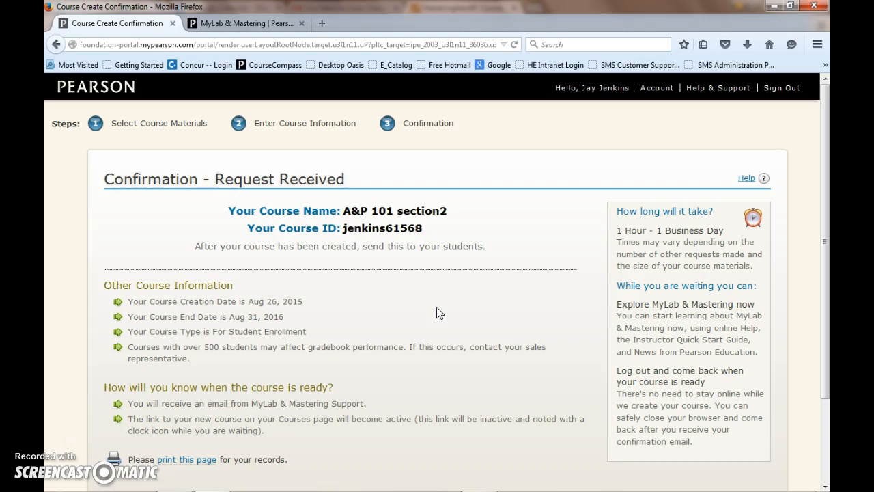
drag(428, 229, 342, 235)
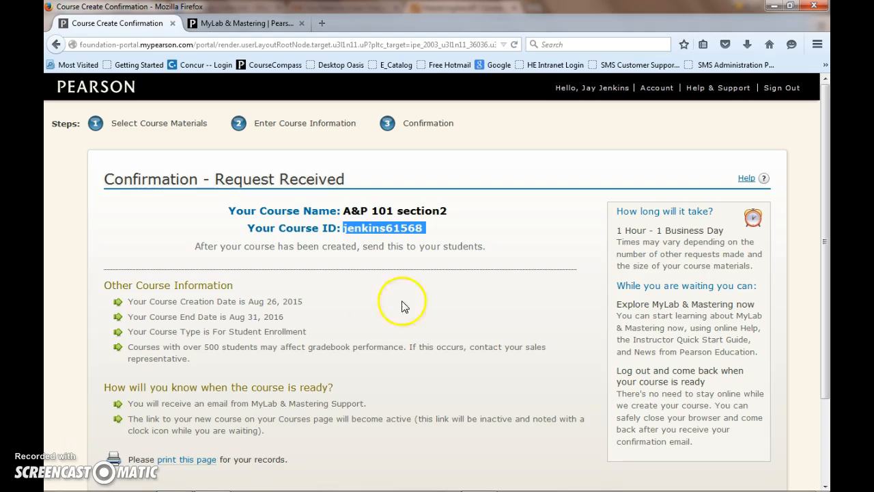
click(463, 305)
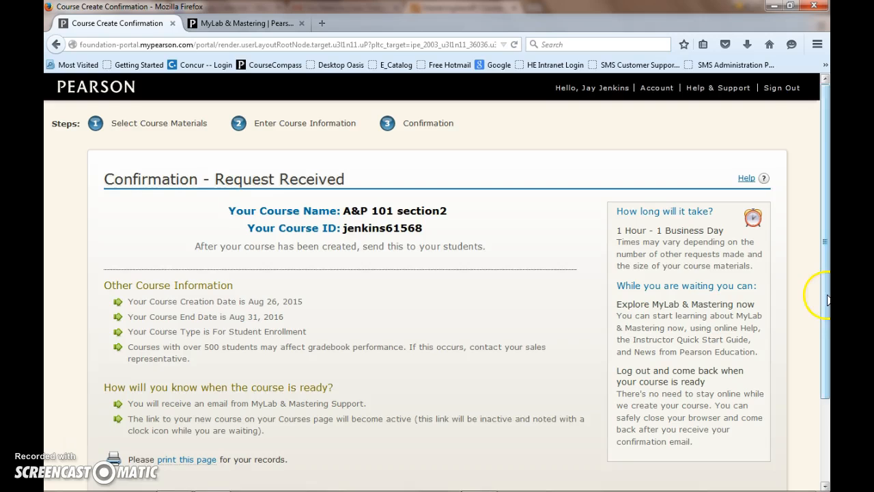
drag(827, 300, 828, 314)
drag(423, 217, 341, 213)
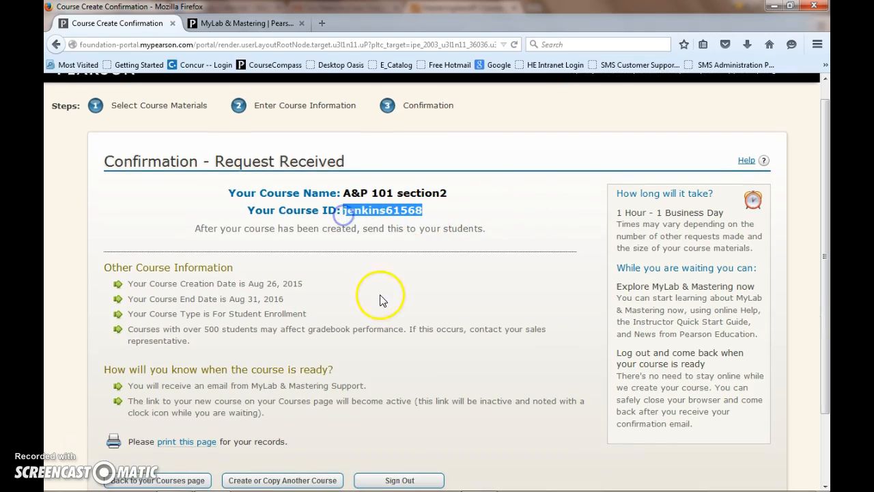
drag(827, 307, 827, 350)
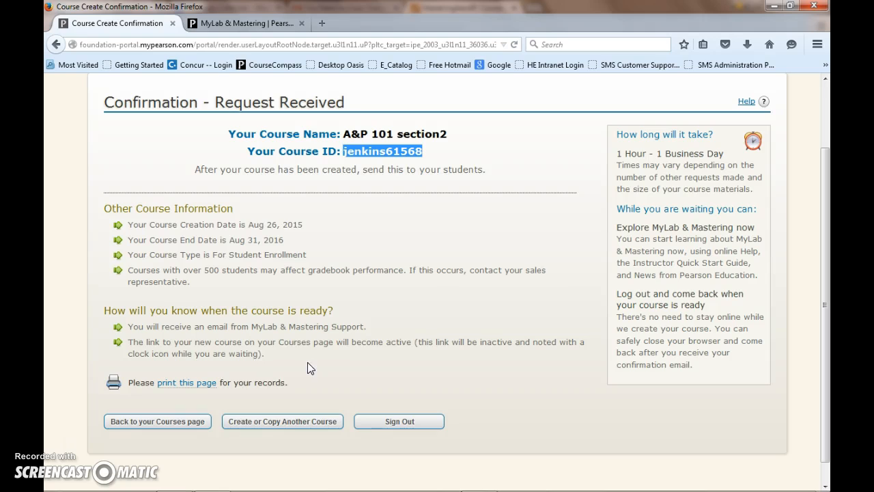
Return to the courses page and open the existing A&P 101 course
click(178, 426)
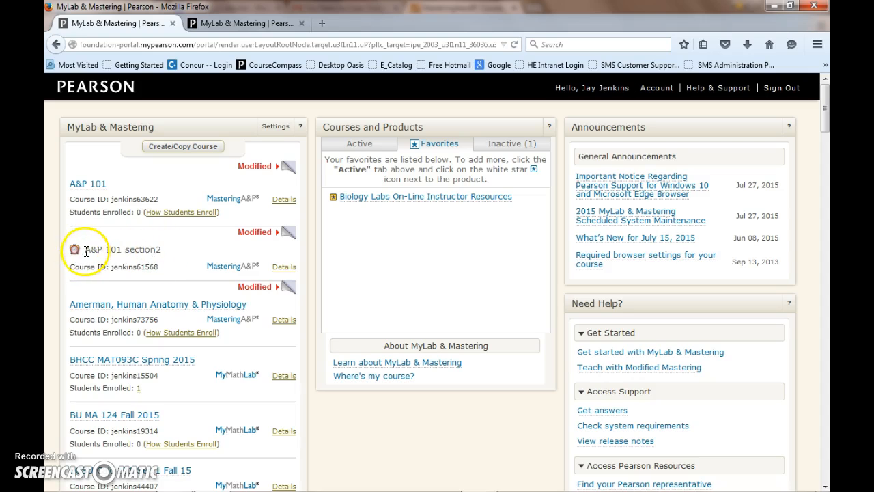
click(92, 189)
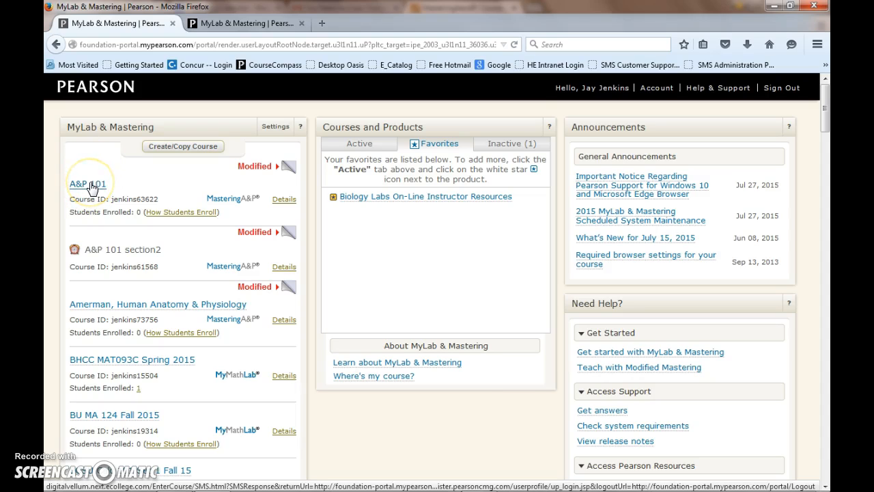
click(92, 188)
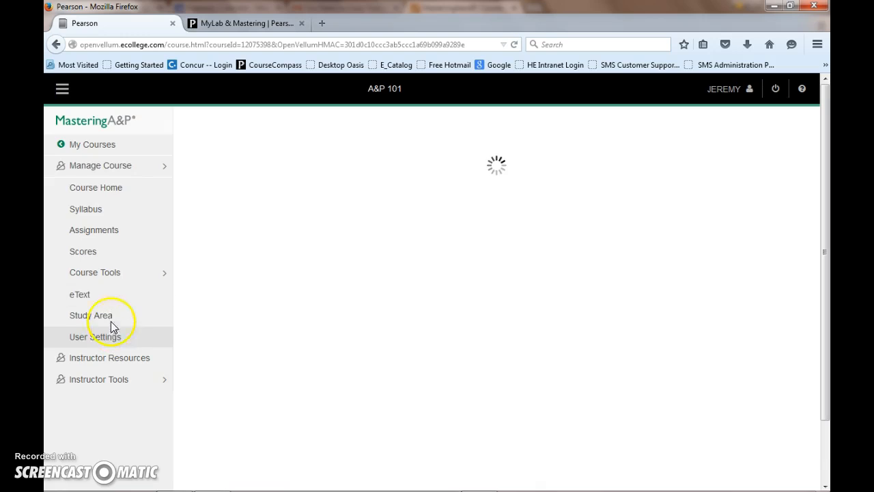
Go to the A&P 101 course's assignments and start creating an assignment
click(92, 234)
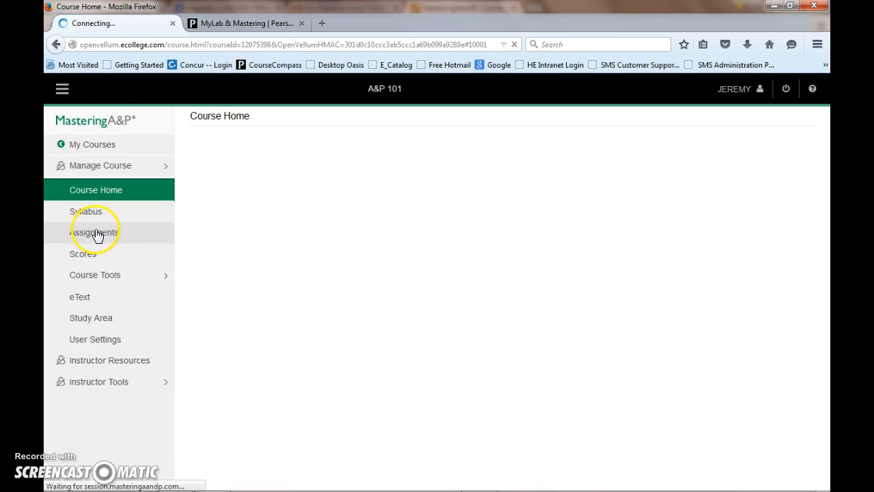
click(96, 235)
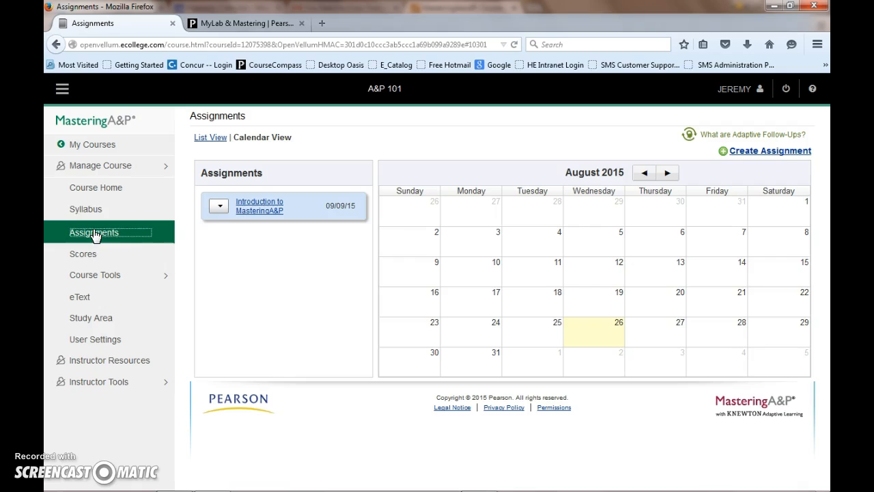
click(769, 151)
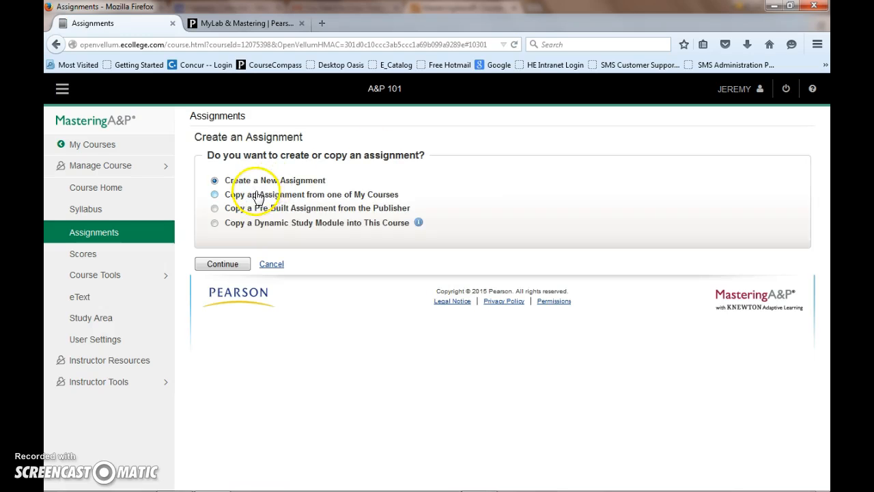
Choose to copy an assignment from one of the instructor's own courses, with MyDemoCourse as the source
click(277, 197)
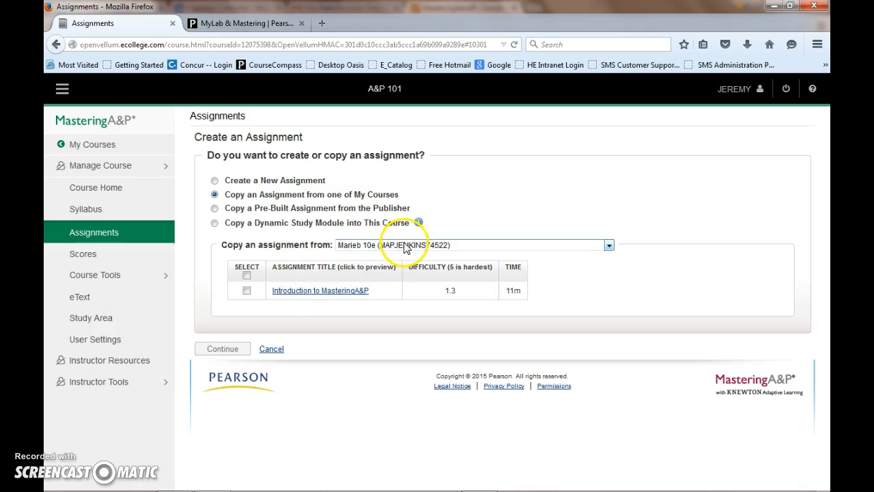
click(608, 246)
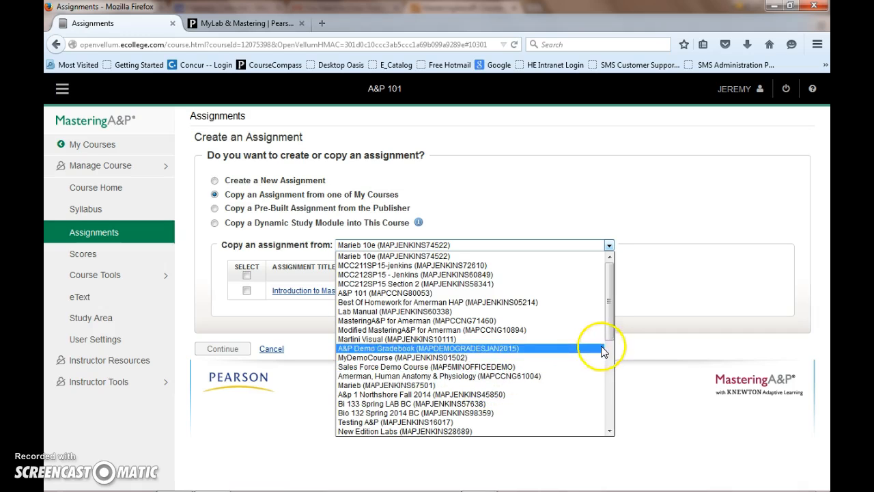
drag(609, 335, 613, 405)
scroll(401, 326, up, 4)
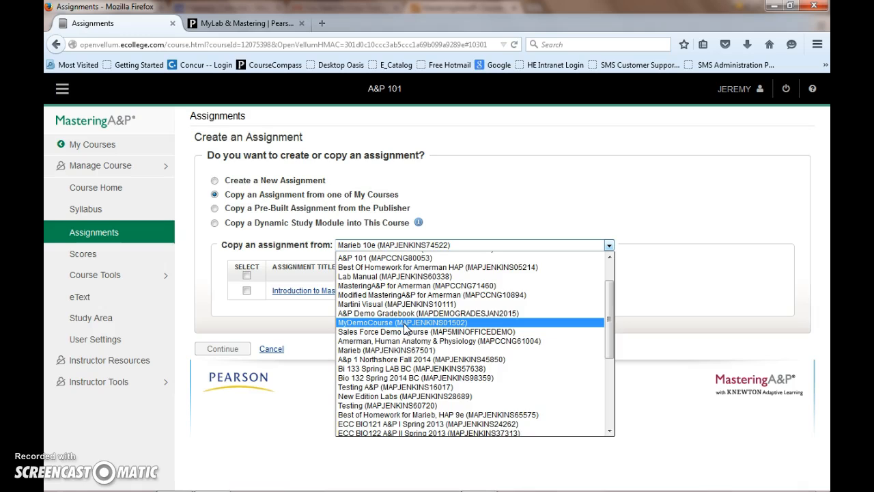
click(408, 328)
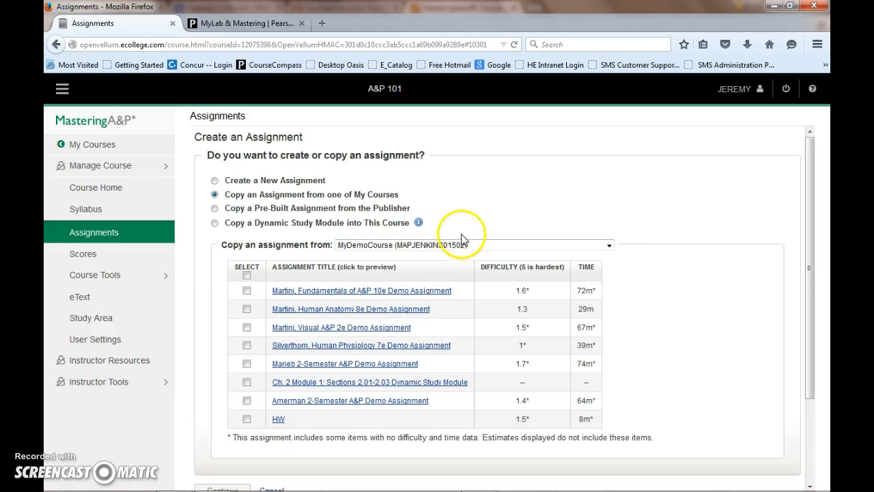
Select all assignments of MyDemoCourse and copy them into the A&P 101 course
click(247, 276)
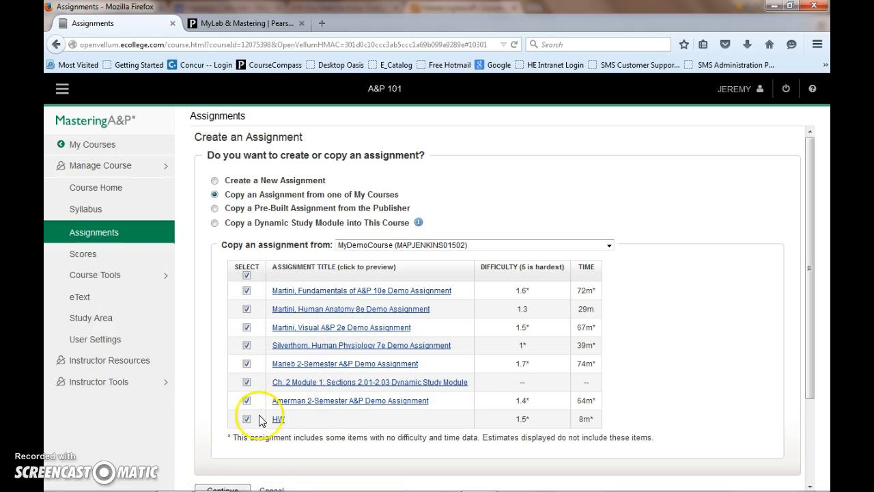
drag(808, 258, 809, 321)
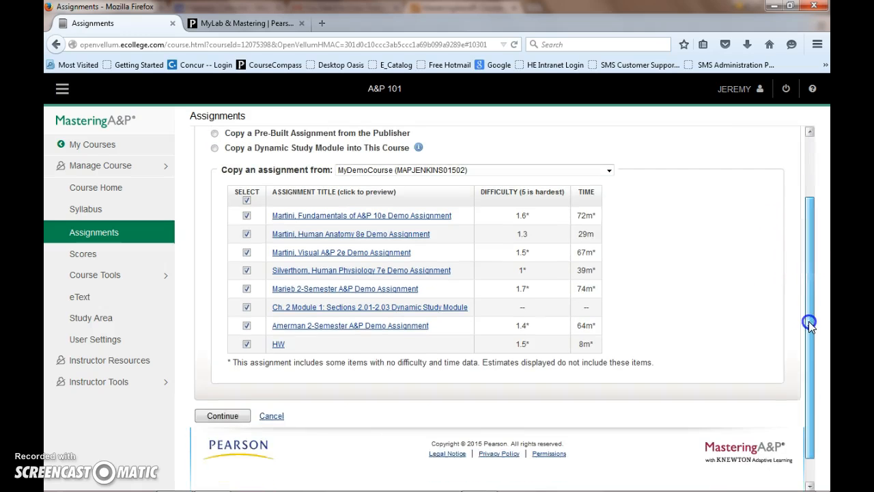
click(235, 415)
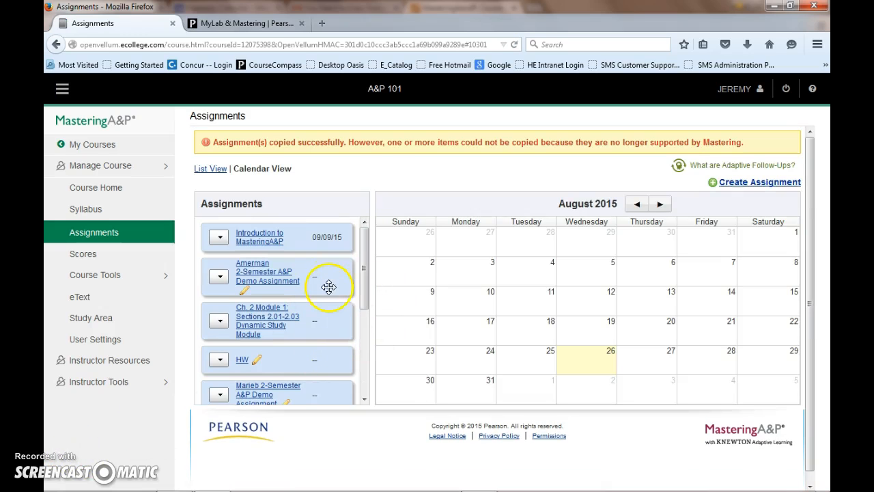
Schedule the HW assignment for August 27, 2015 on the calendar and save the suggested due time and student availability
drag(364, 267, 368, 307)
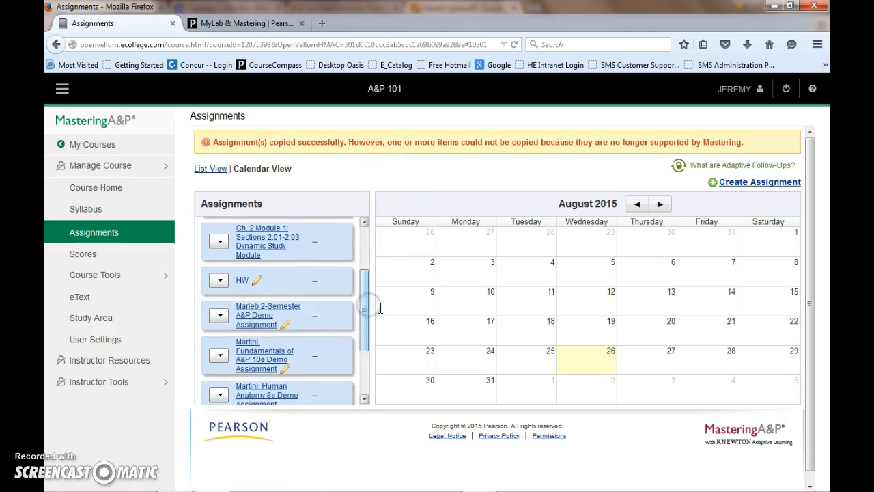
drag(289, 284, 654, 355)
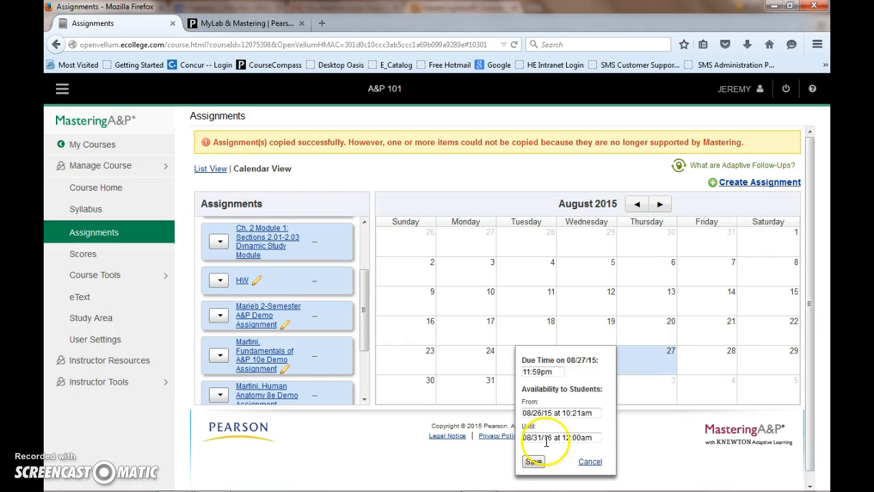
click(535, 461)
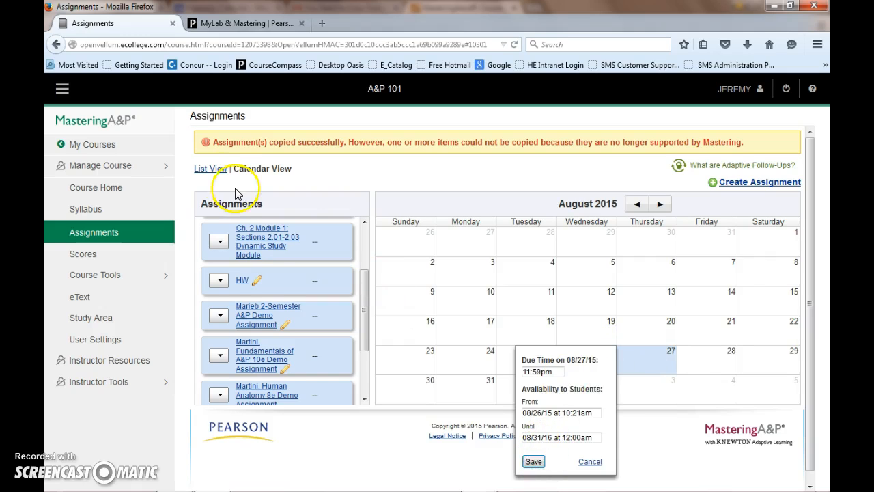
Show the assignments as a list and open their due dates and student availability for editing
click(218, 170)
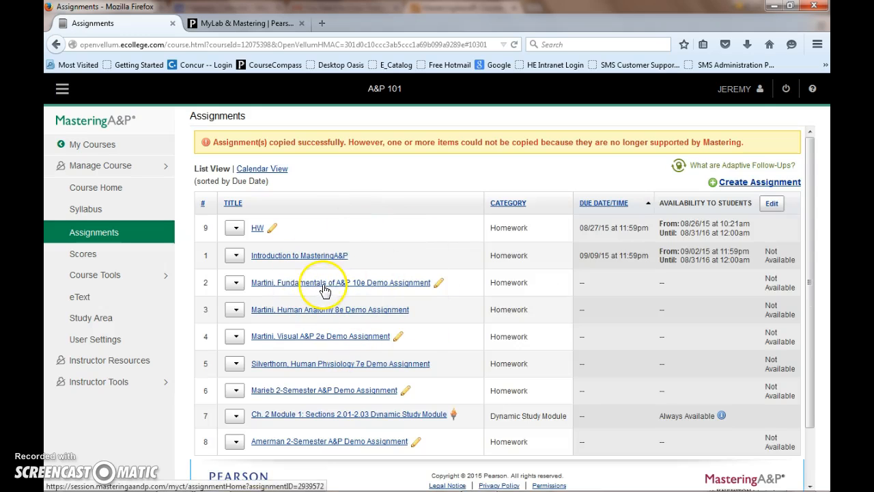
click(772, 203)
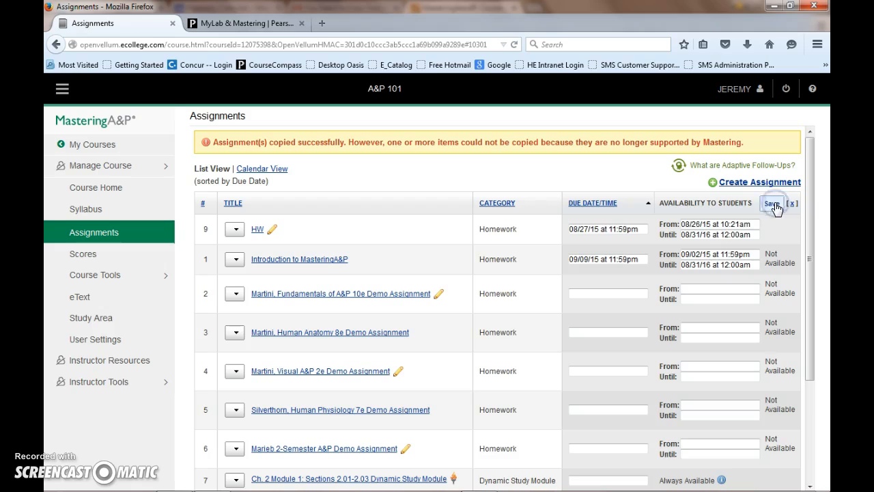